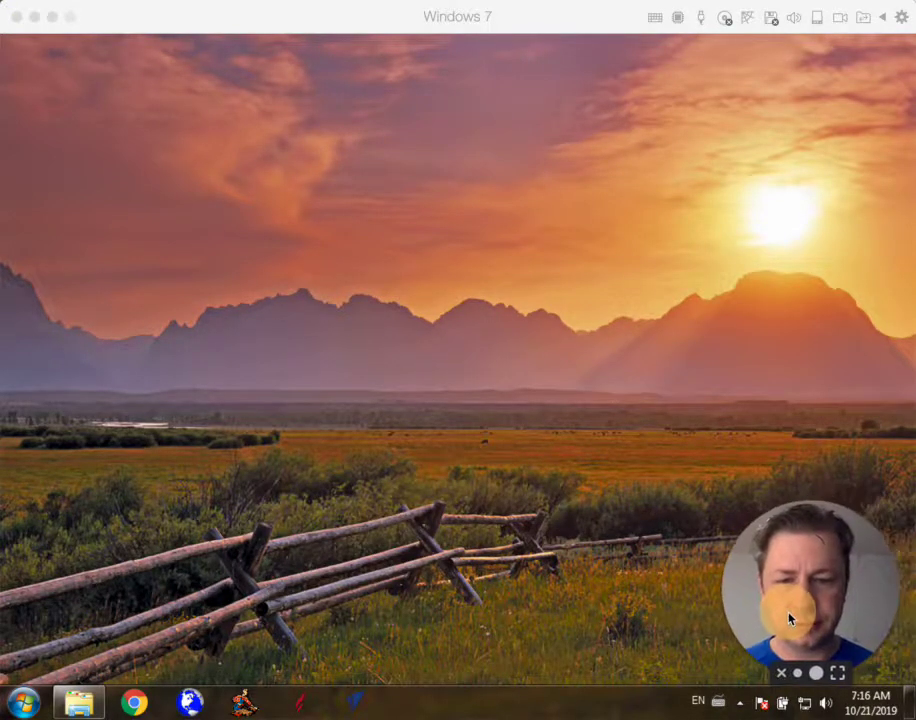
Step: Start WinCNC in demo mode, check its current version in Help > About, then close it
click(190, 703)
right_click(190, 703)
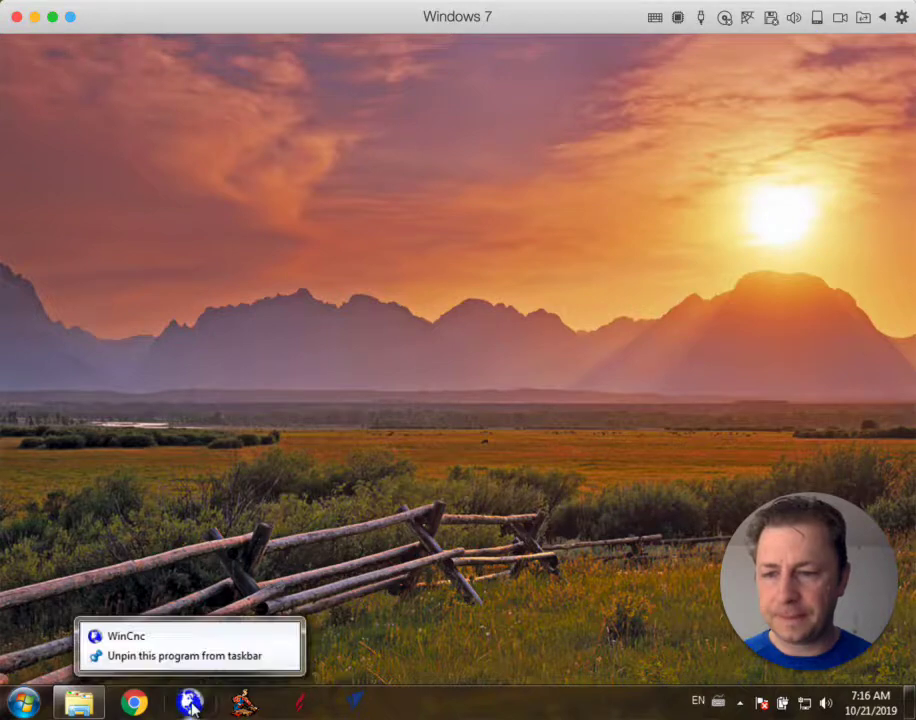
click(123, 636)
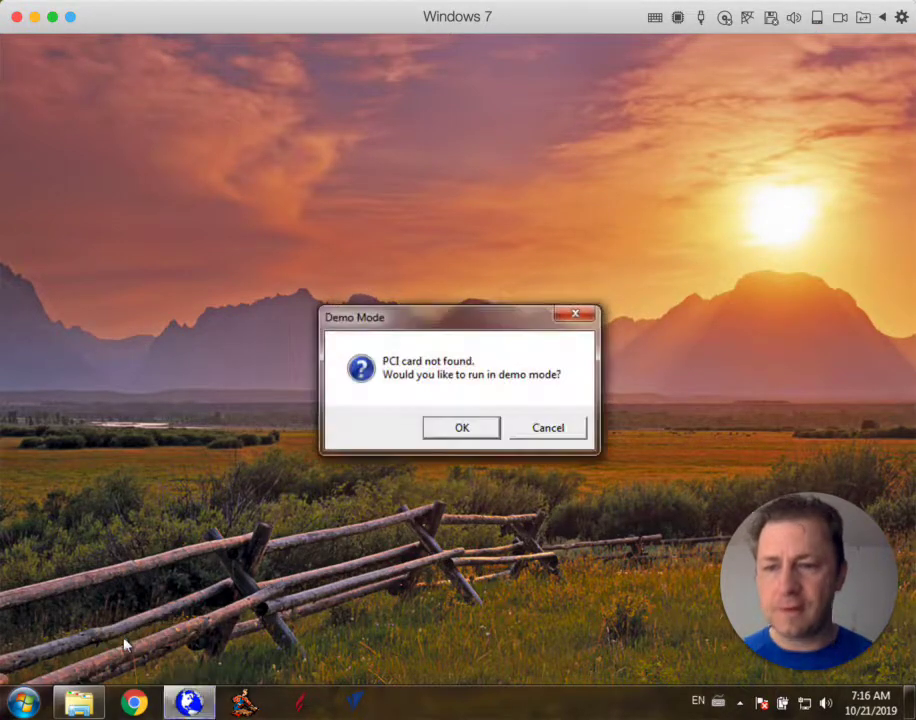
click(435, 439)
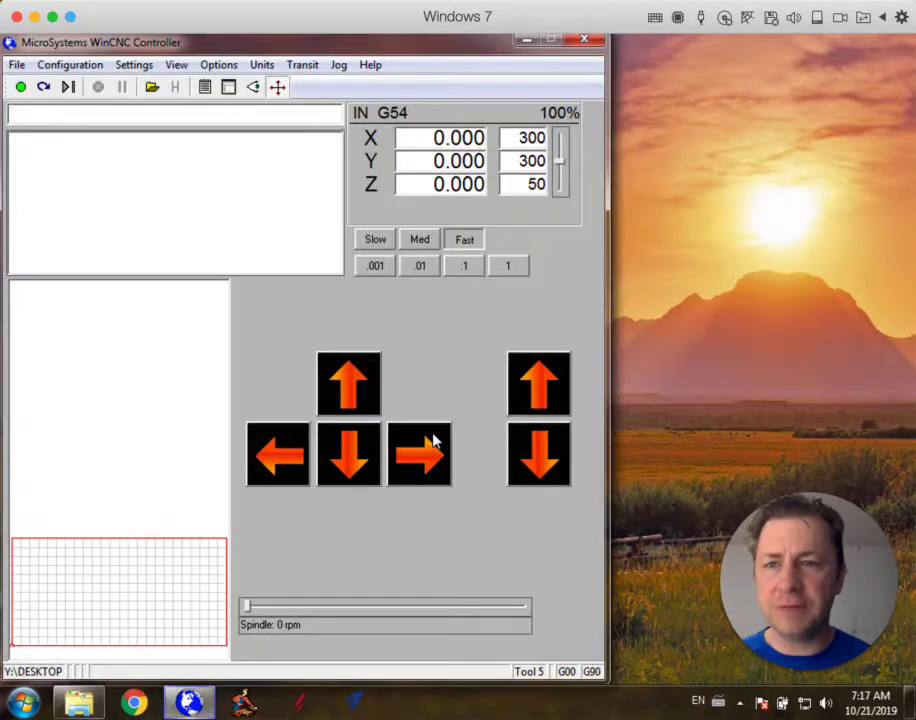
click(370, 65)
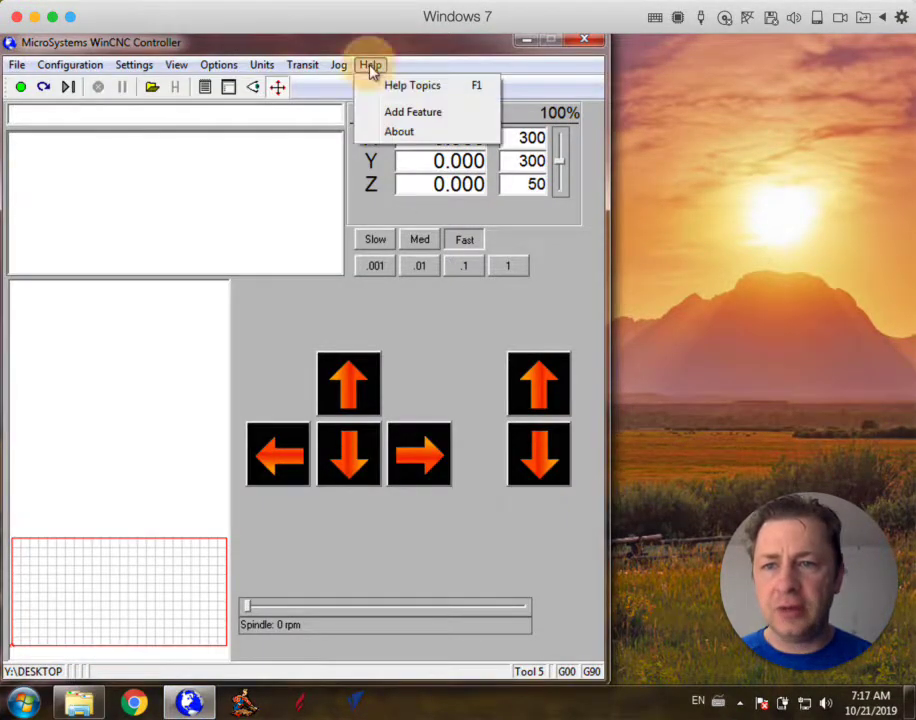
click(398, 132)
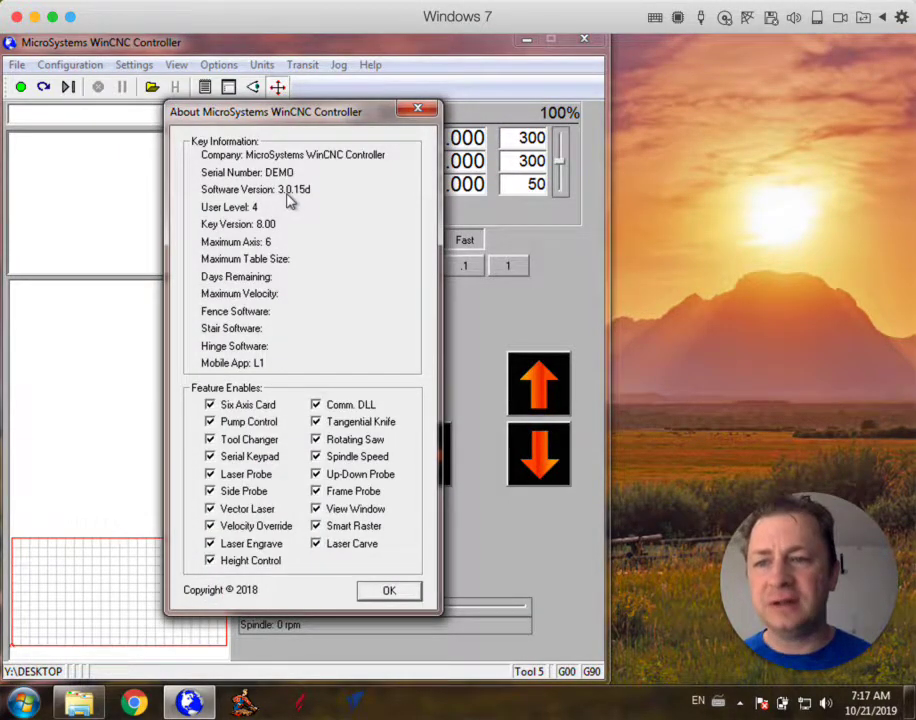
click(384, 592)
click(584, 42)
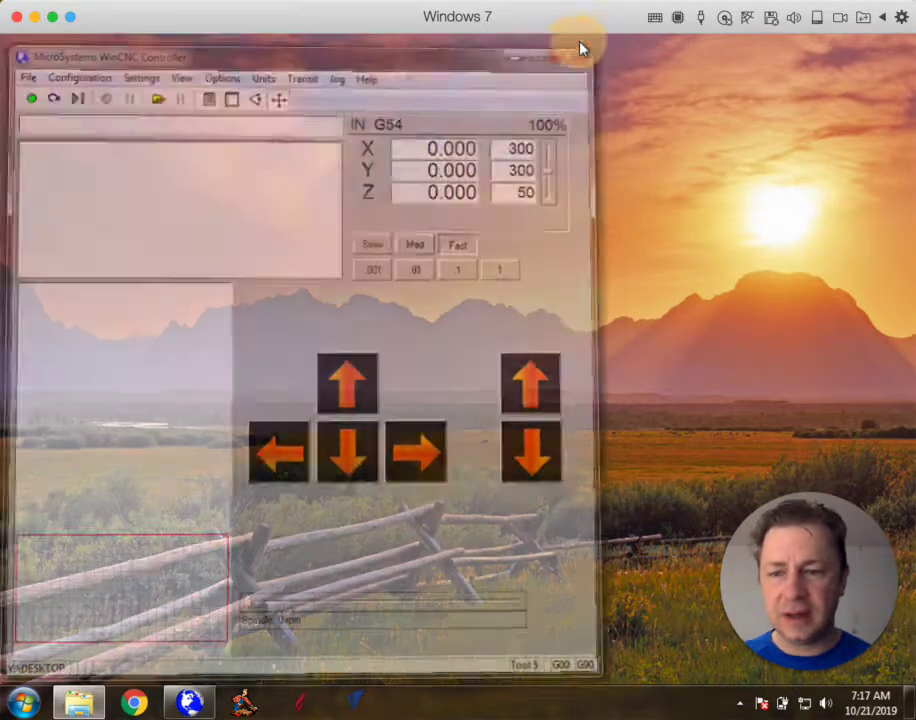
Step: Load wincnc.net in Chrome and open its Resources > Downloads listing
click(134, 705)
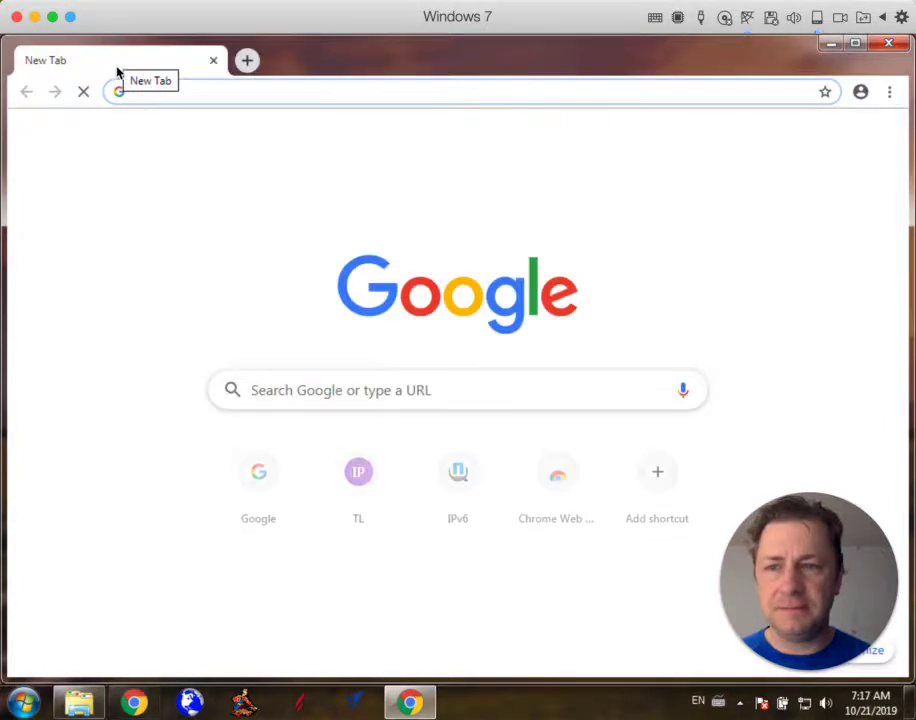
click(164, 86)
text(www.)
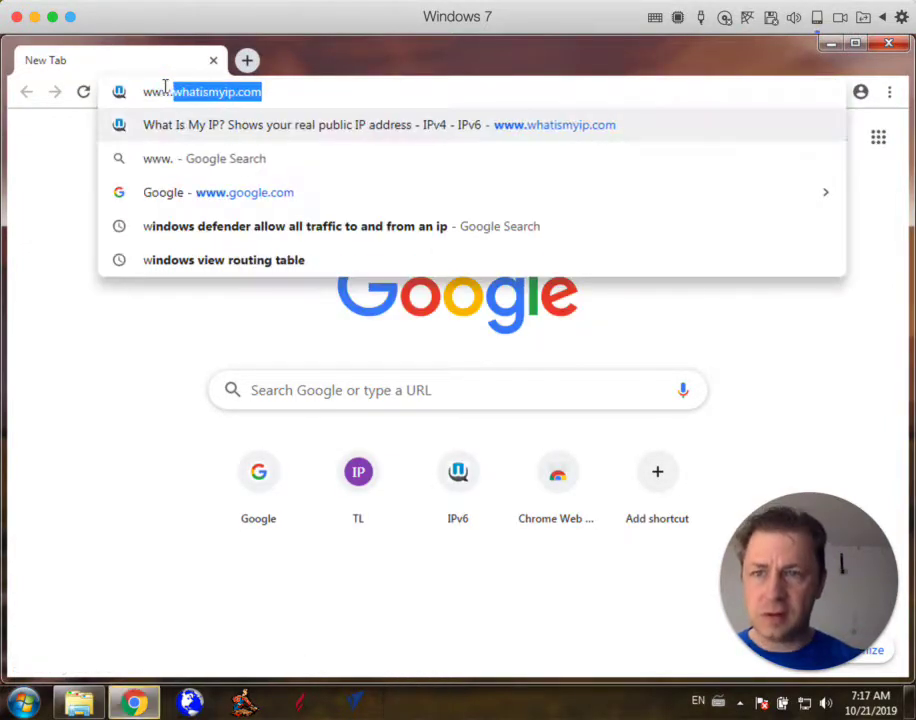
text(wincnc.)
key(Down)
key(Return)
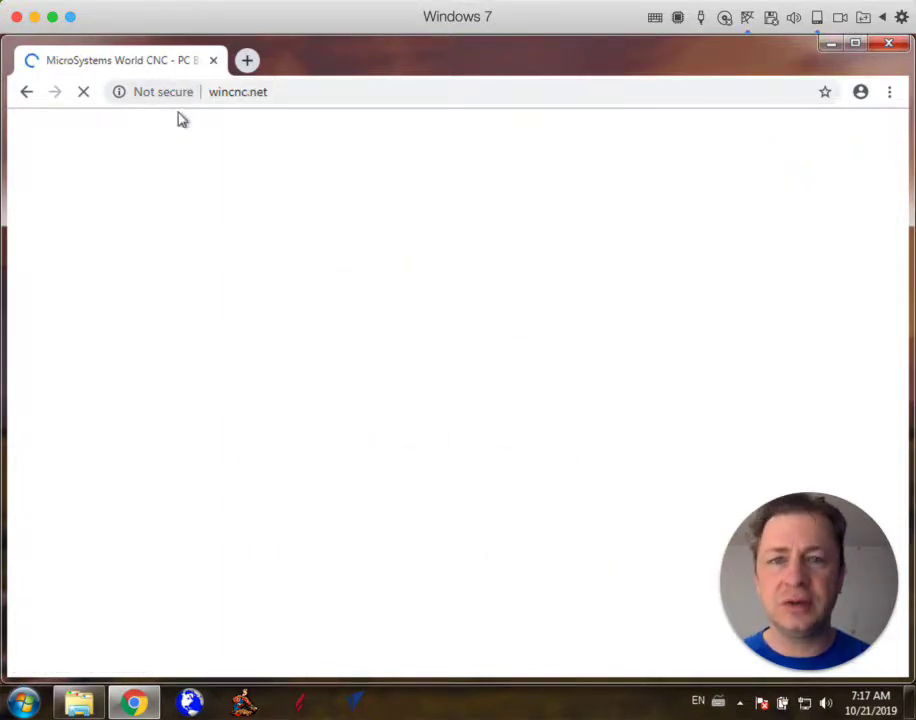
mouse_move(66, 324)
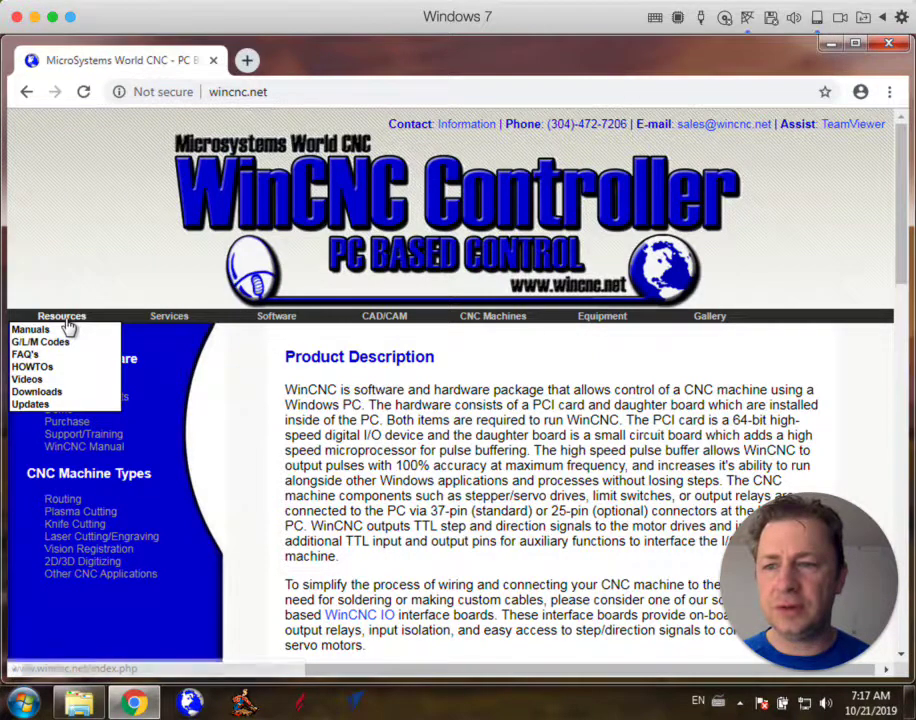
click(47, 392)
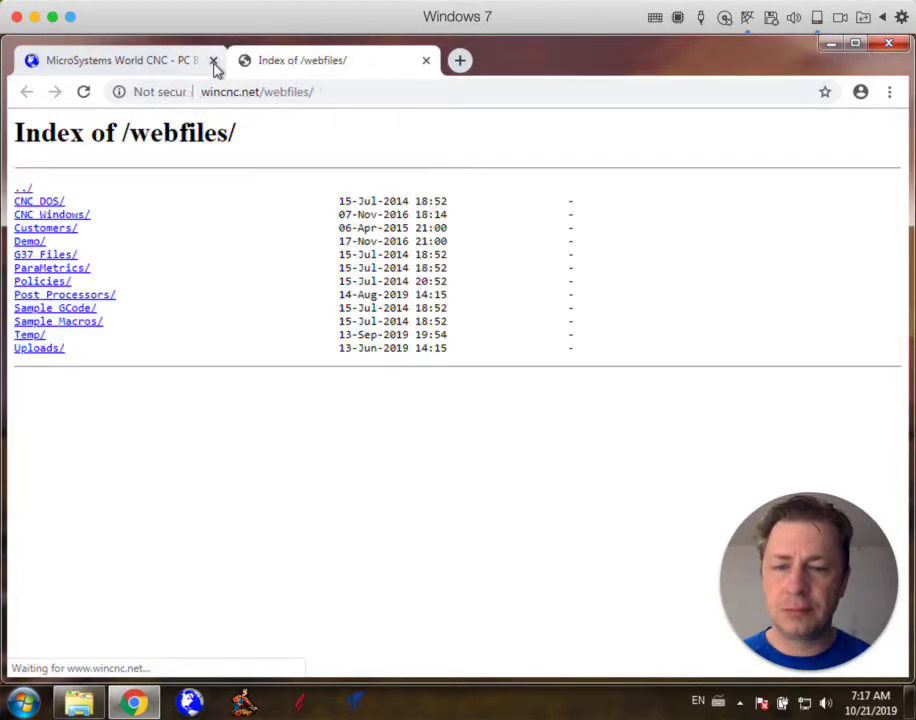
Step: Browse CNC Windows > WinCNC 3.0.xx > Release and download WCnc3016.exe
click(62, 215)
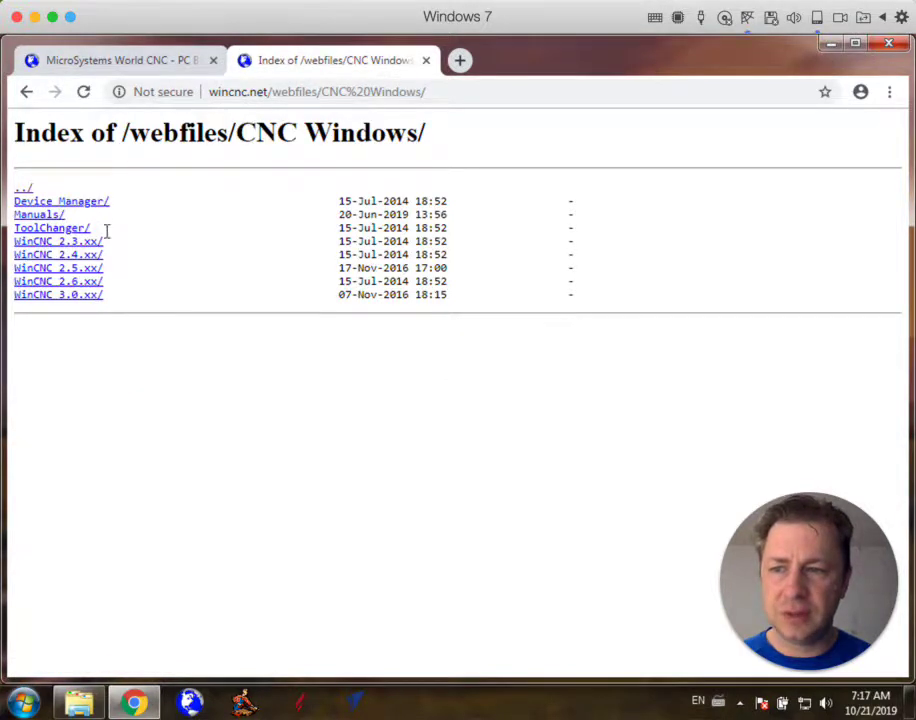
click(82, 299)
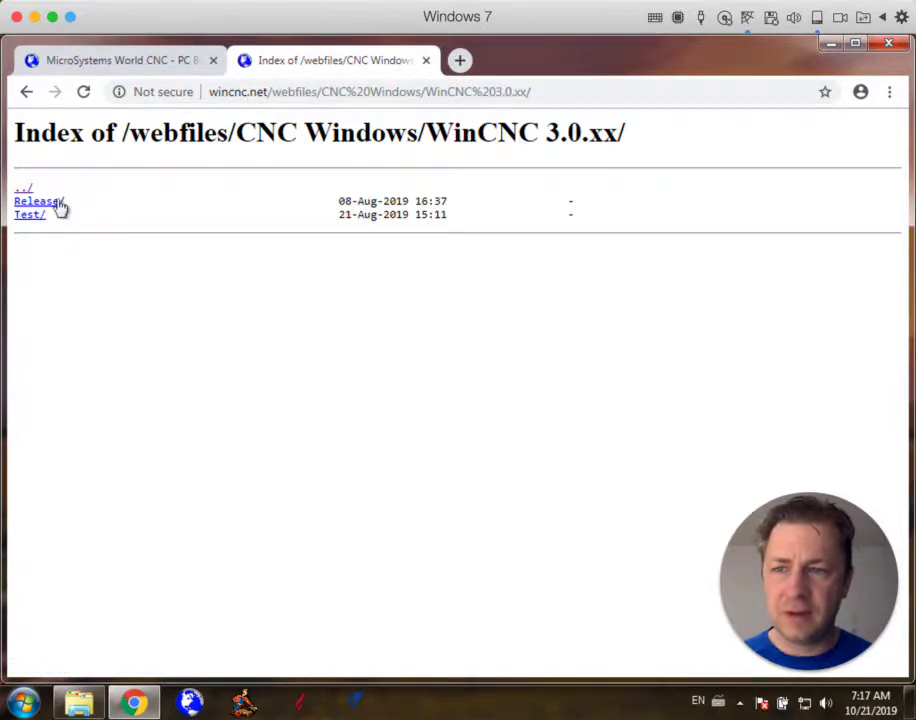
click(50, 204)
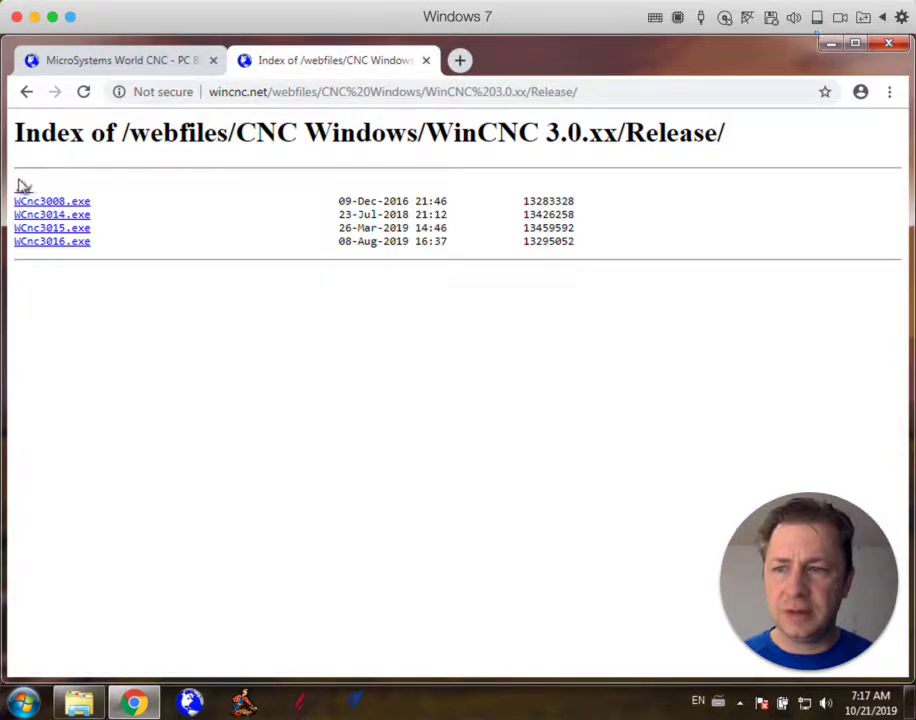
click(56, 246)
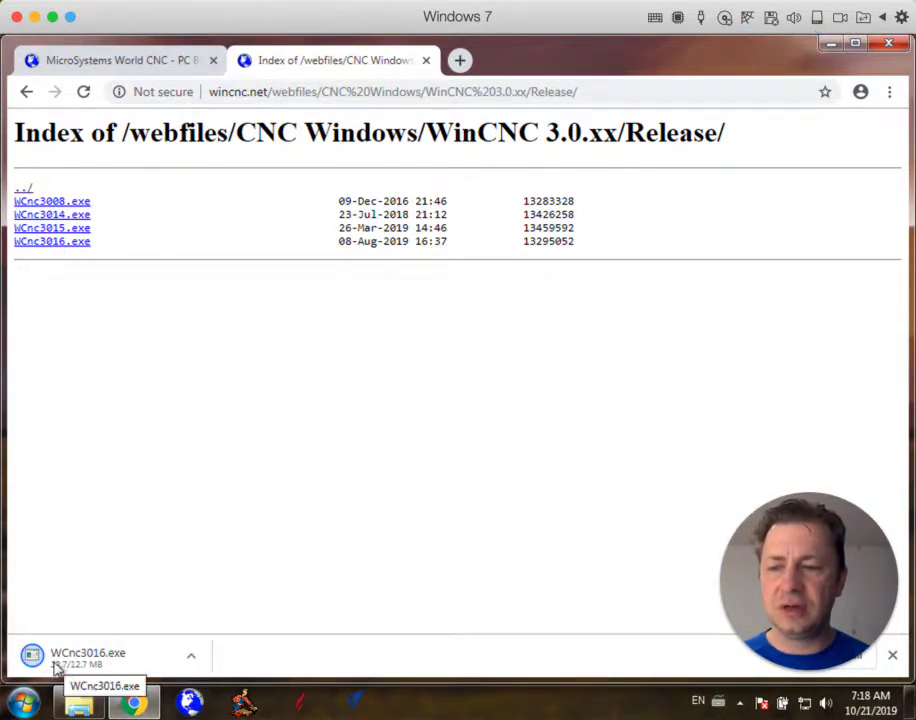
click(190, 657)
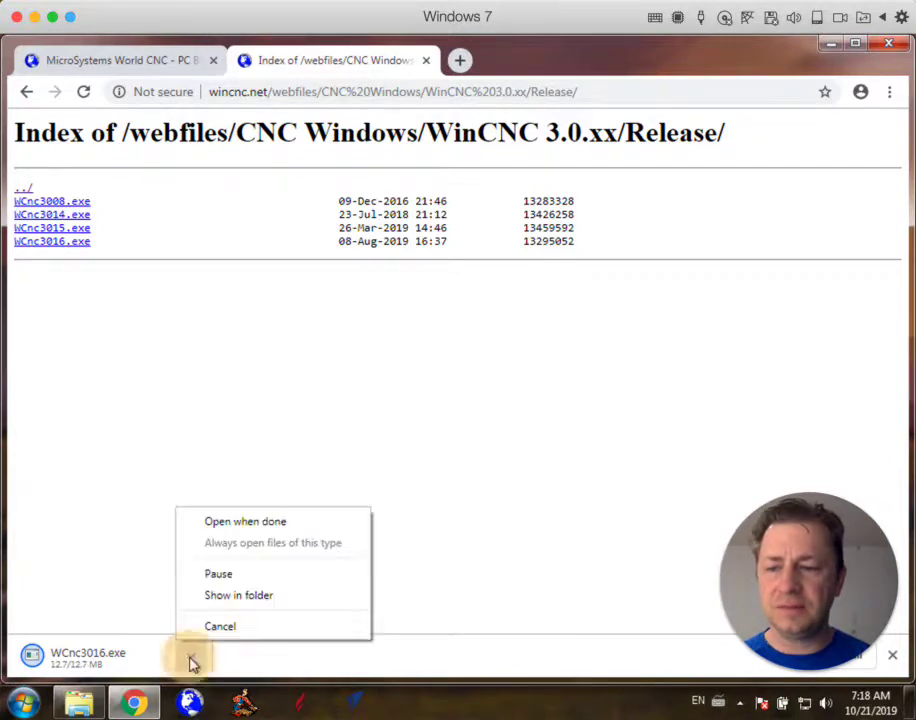
click(241, 603)
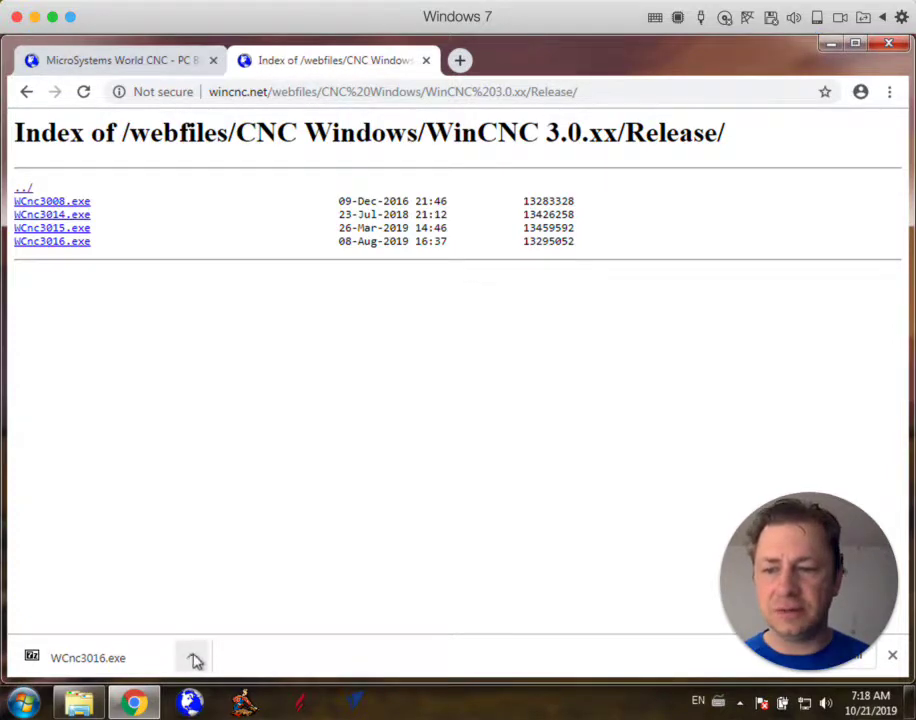
click(195, 661)
Step: Show WCnc3016.exe in the Downloads folder and run it, allowing the security warning
click(240, 596)
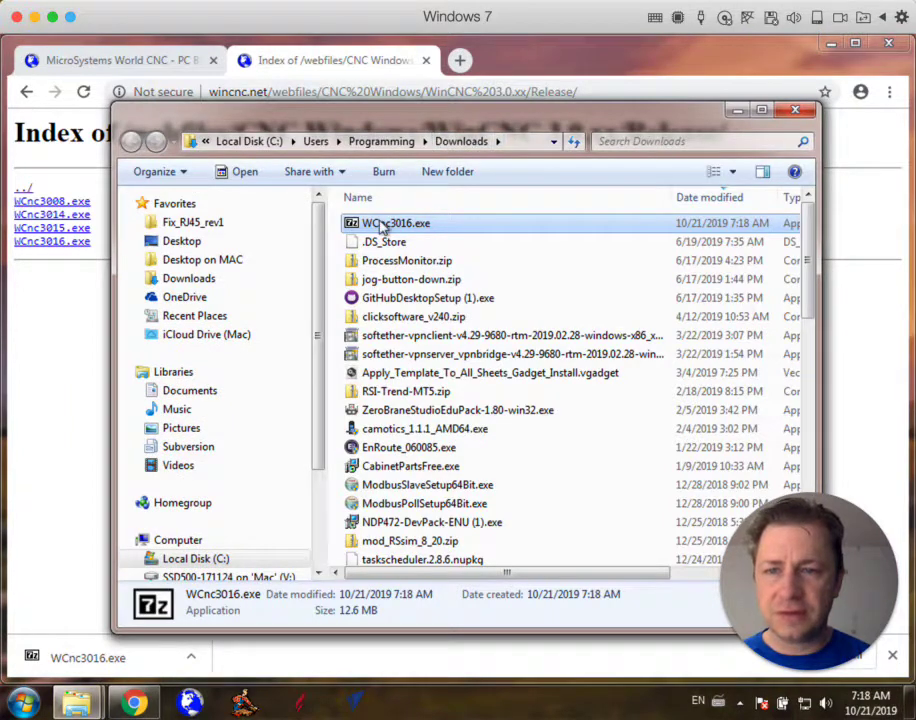
double_click(383, 224)
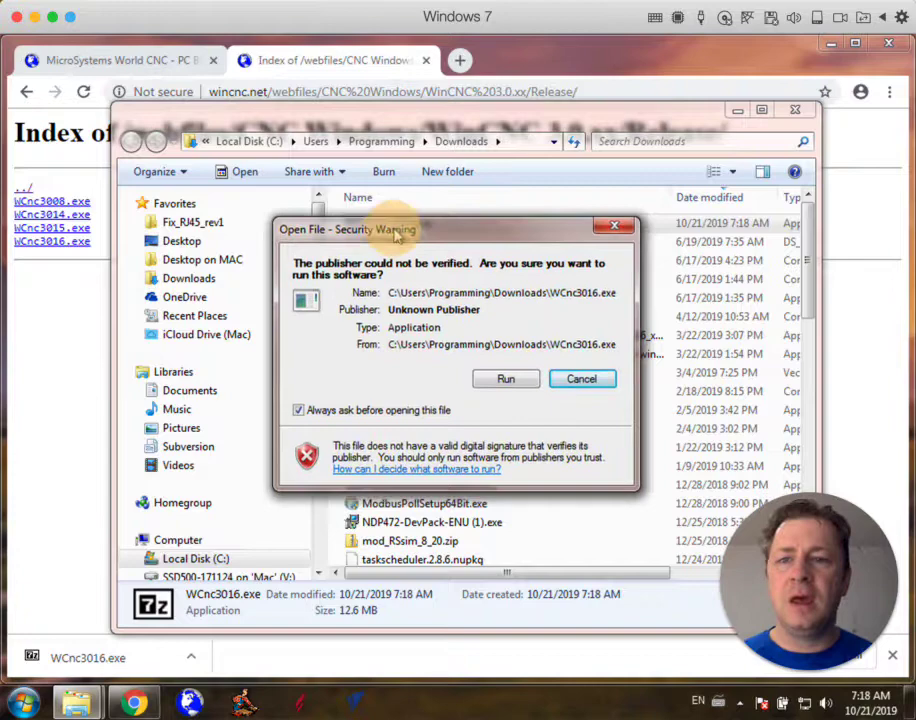
drag(400, 236, 398, 226)
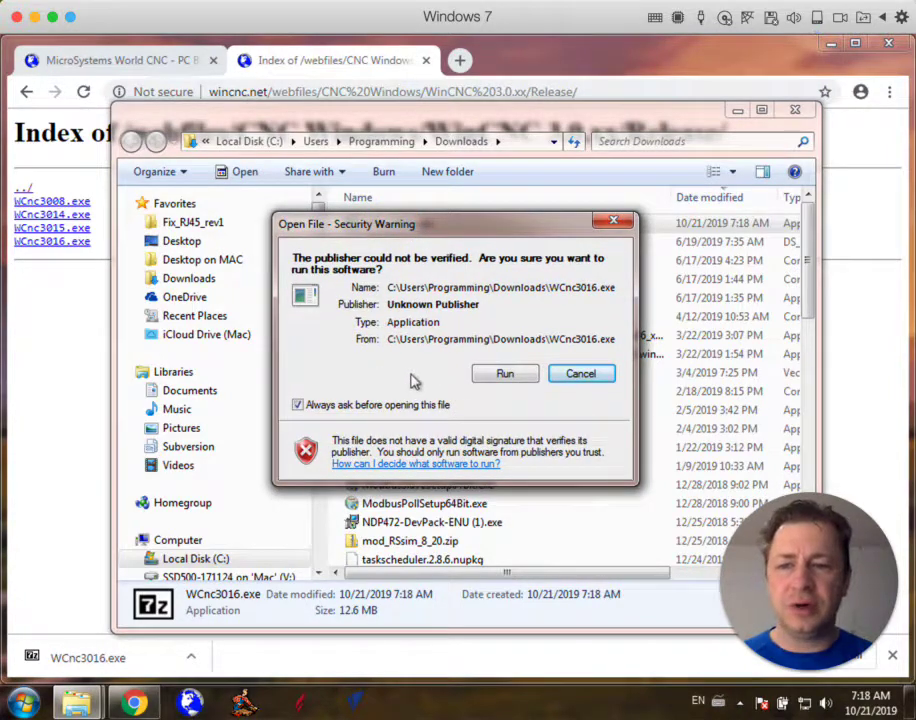
click(493, 377)
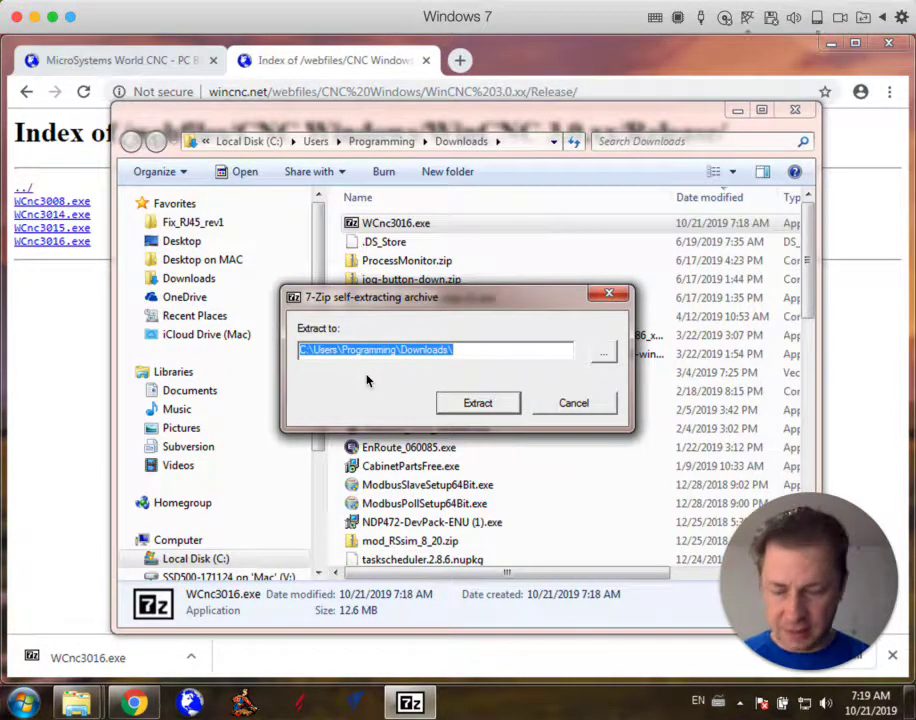
Step: Set the 7-Zip extraction destination to C:\Wincnc and start extracting
text(c)
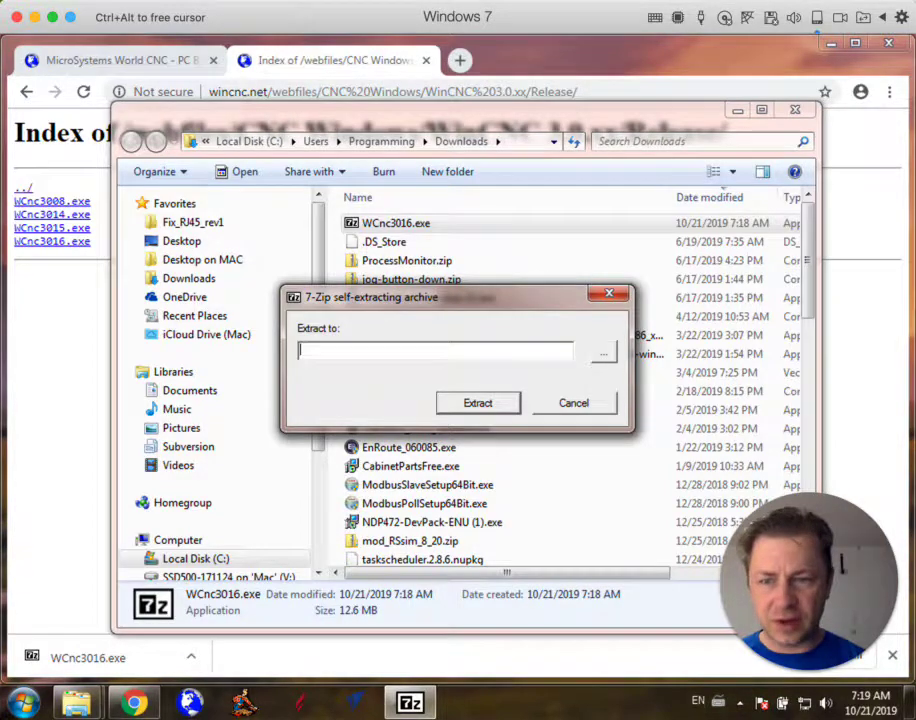
click(603, 352)
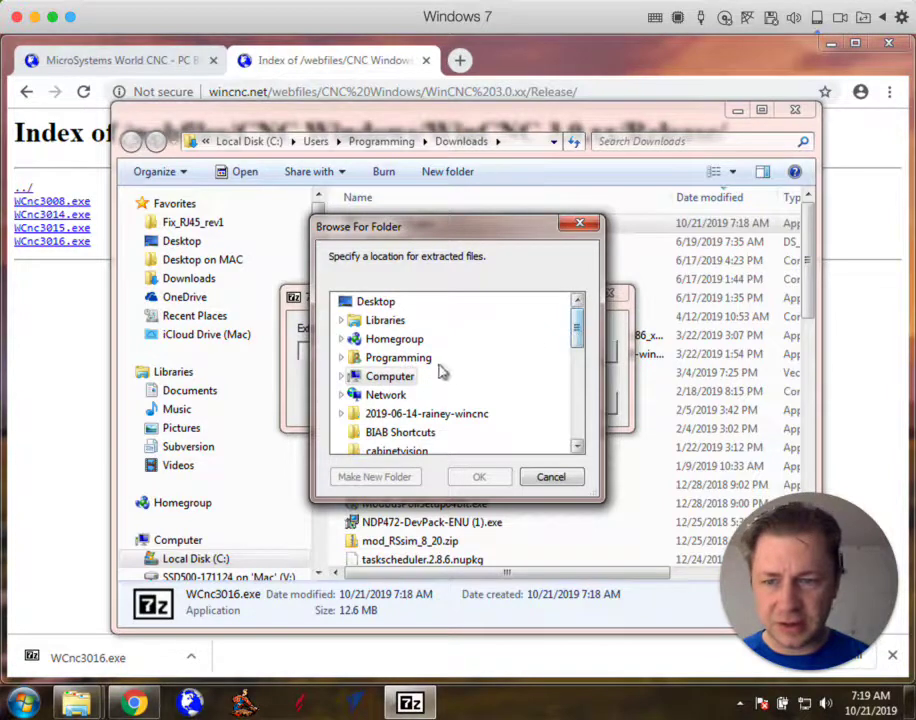
click(341, 376)
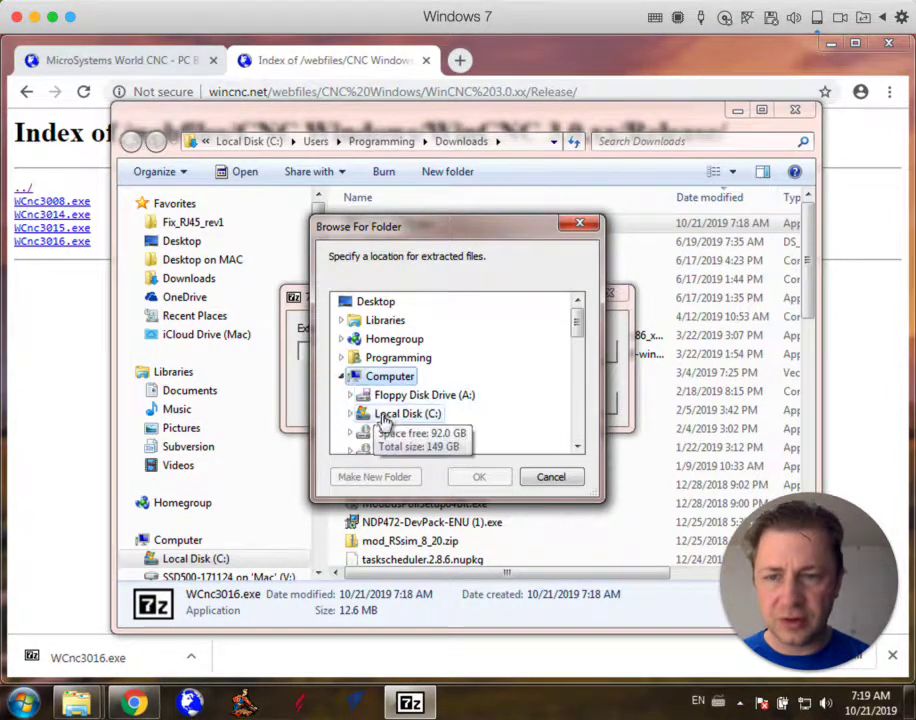
click(350, 413)
drag(579, 321, 584, 372)
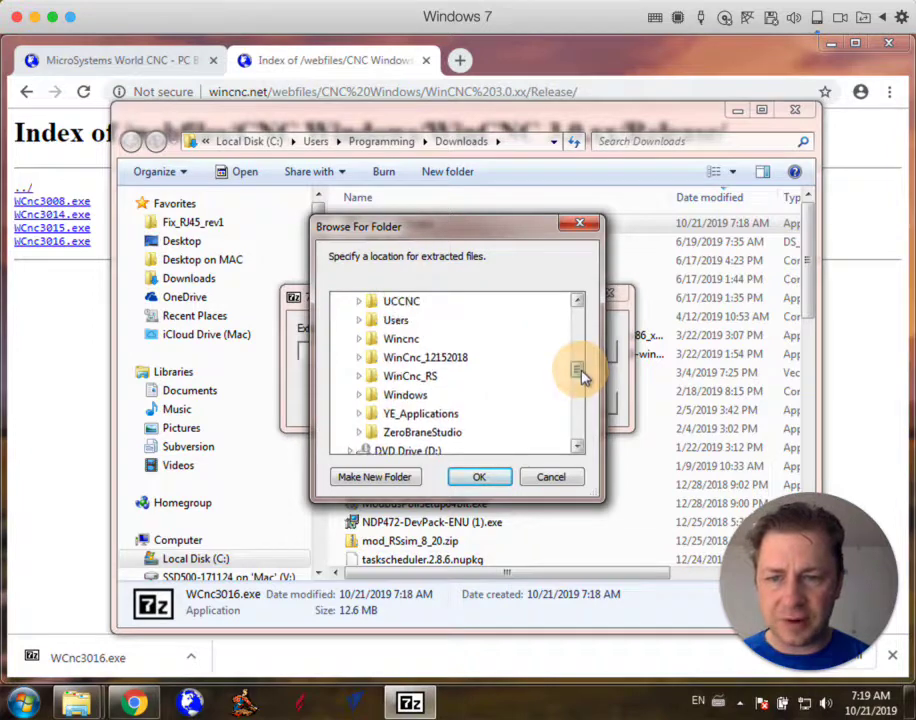
click(397, 345)
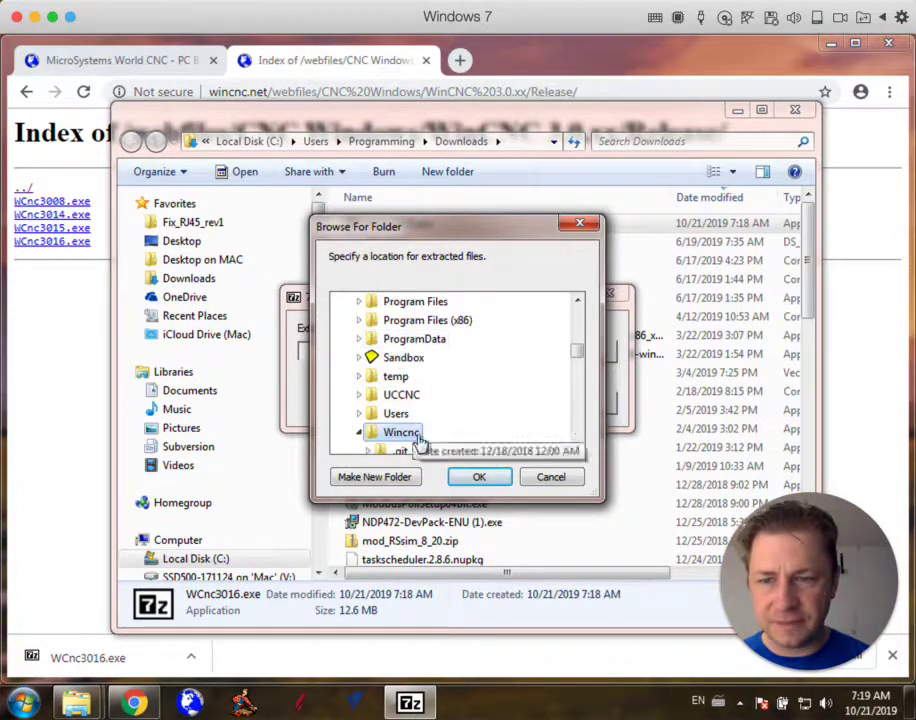
click(479, 477)
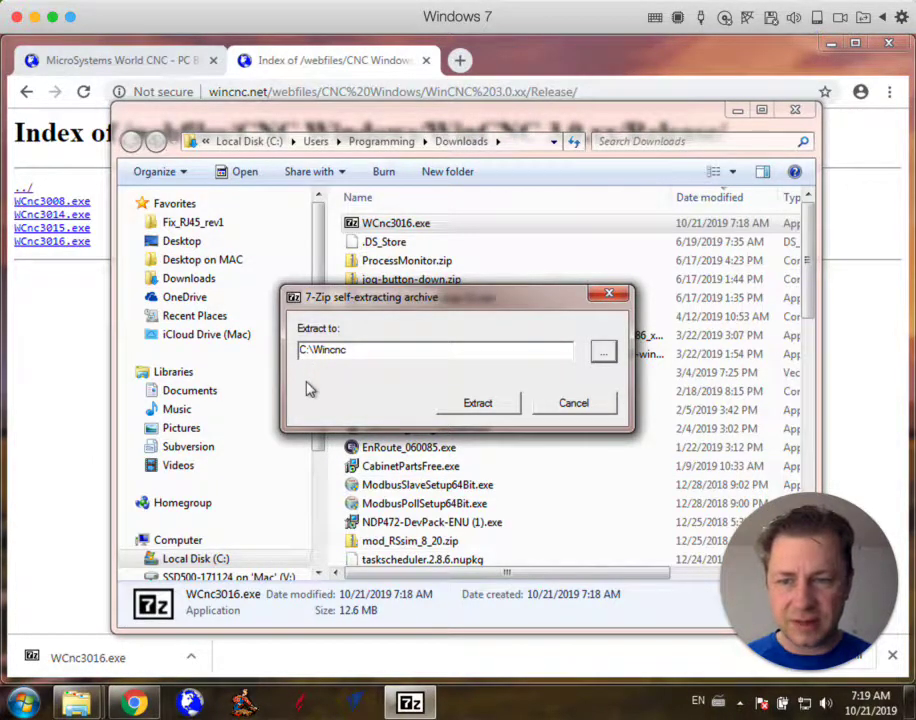
click(467, 414)
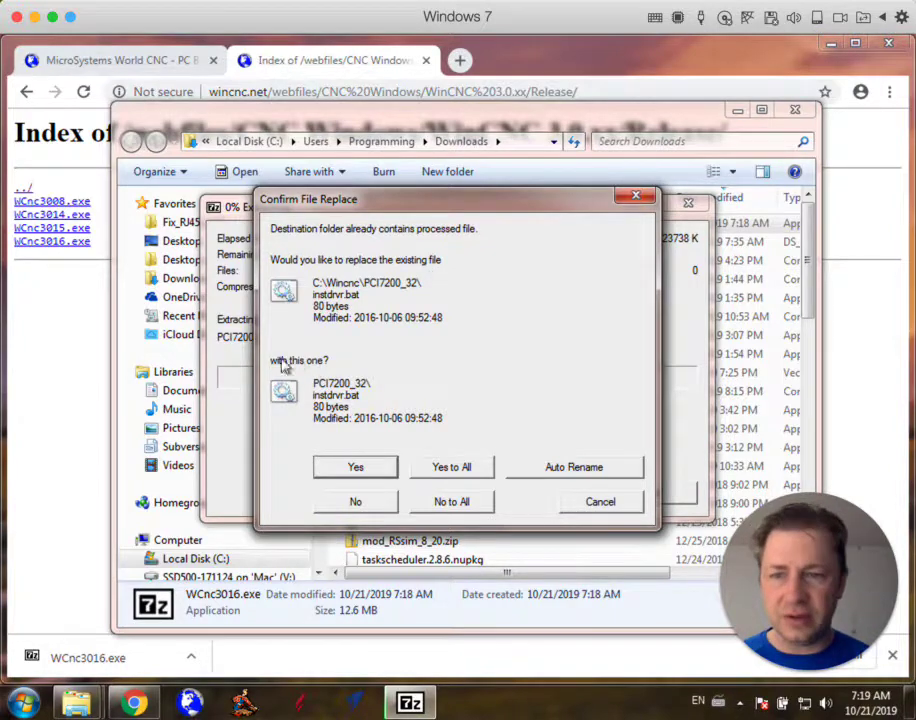
Step: Overwrite all existing files, close the Downloads window and Chrome, and cancel a WinCNC launch
click(445, 472)
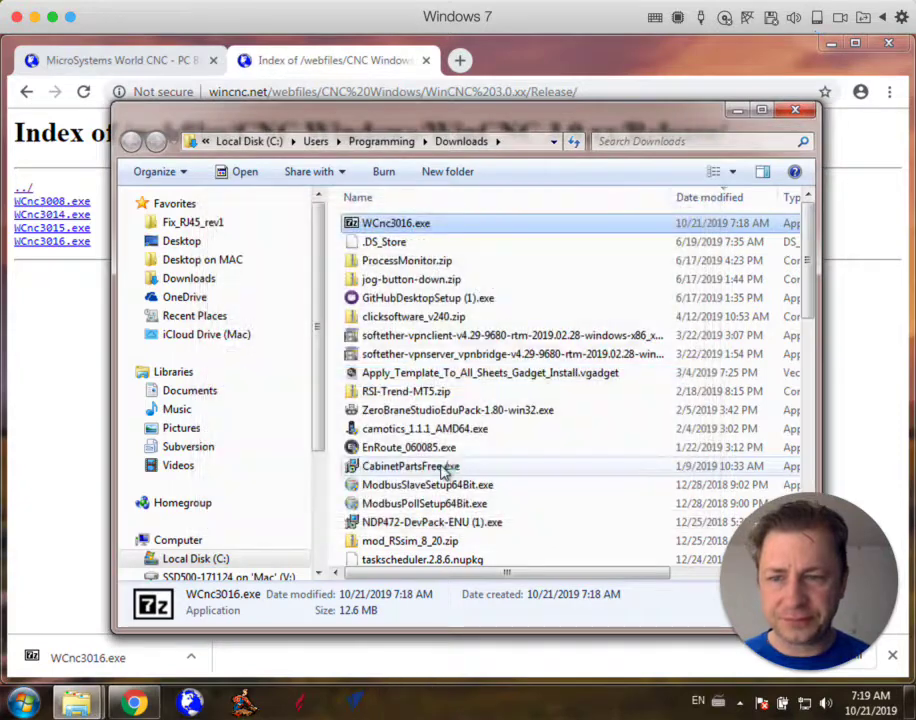
click(794, 111)
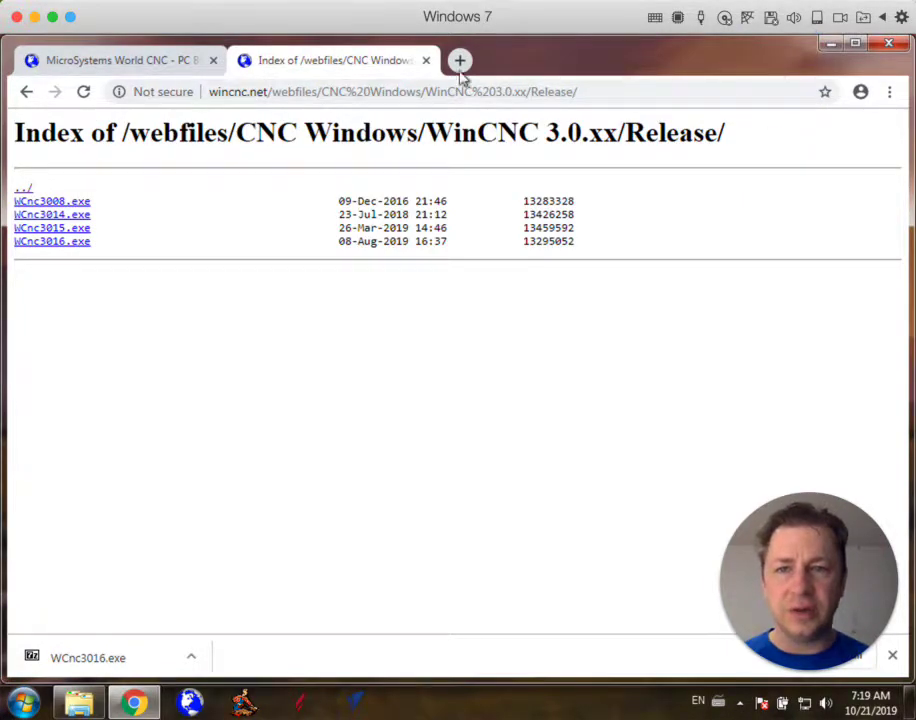
click(426, 61)
click(213, 61)
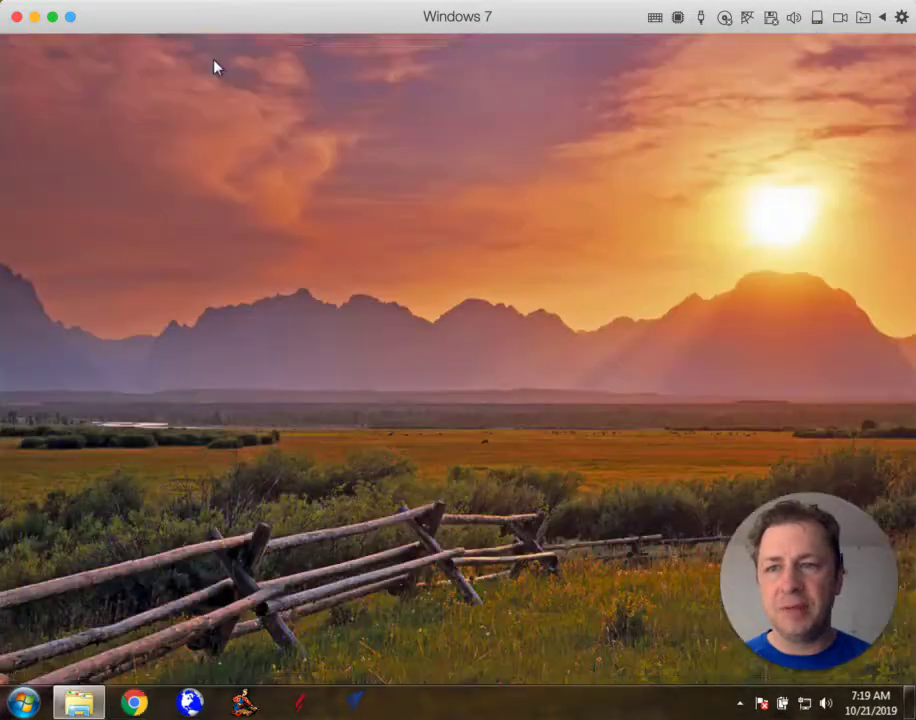
click(190, 703)
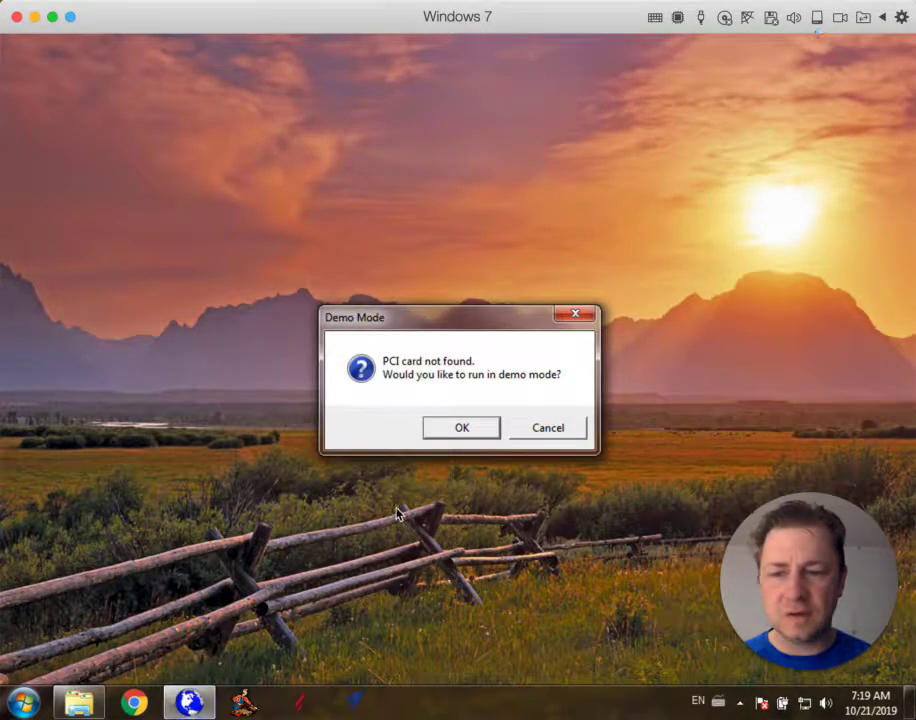
click(567, 434)
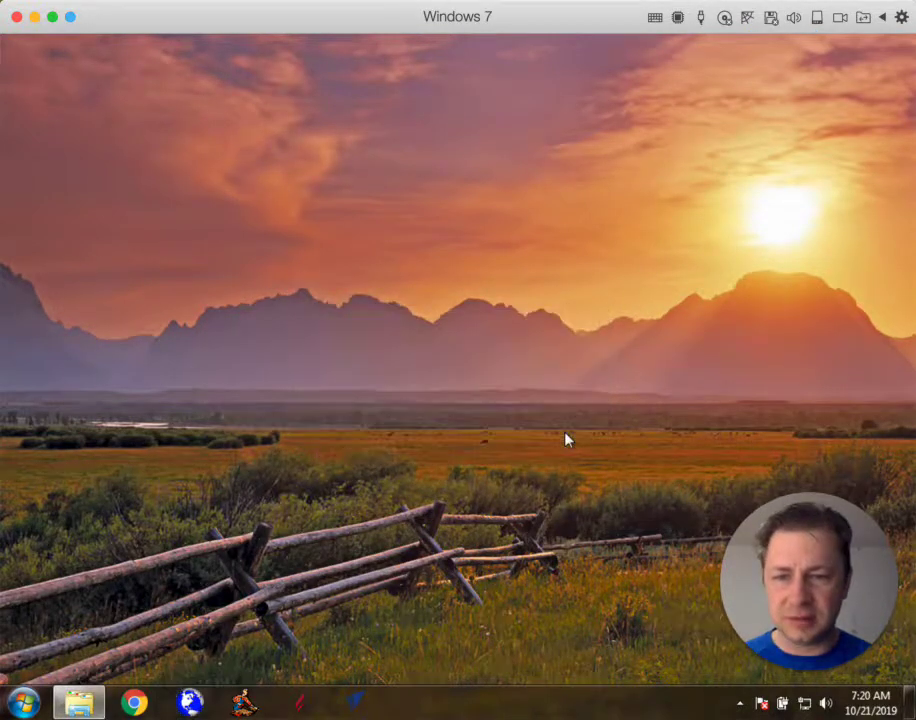
Step: Open the C:\Wincnc folder and bring up the run options for DriverInstaller.exe
click(79, 703)
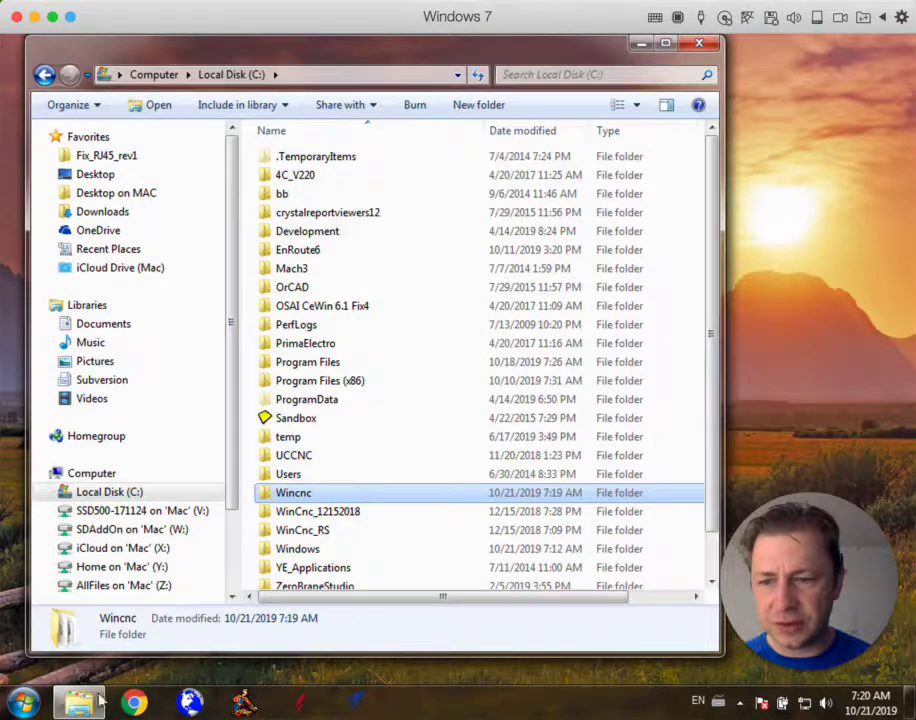
double_click(276, 492)
scroll(337, 412, down, 3)
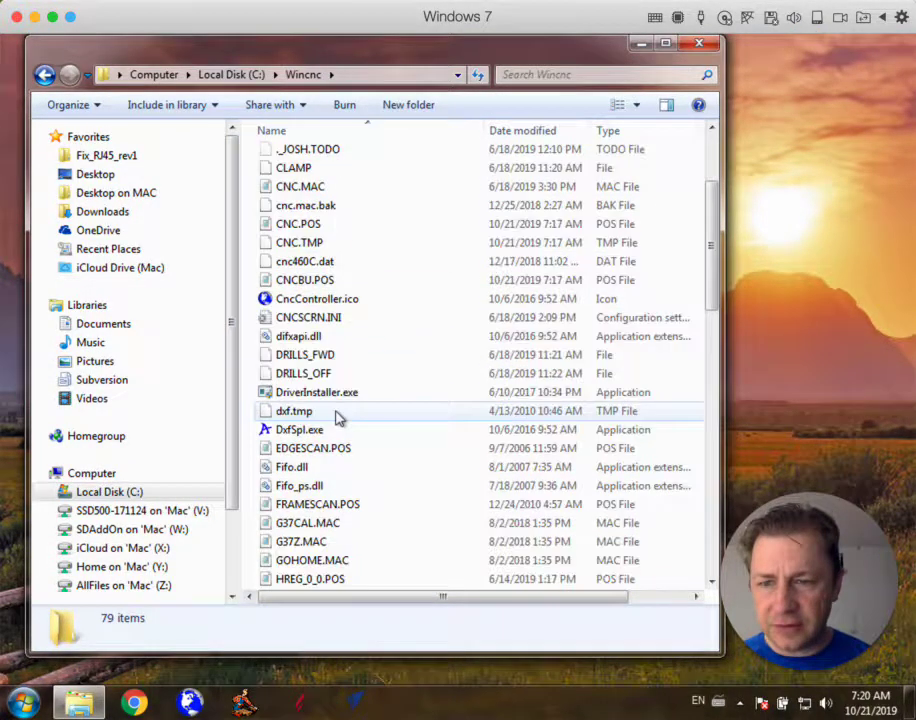
mouse_move(287, 400)
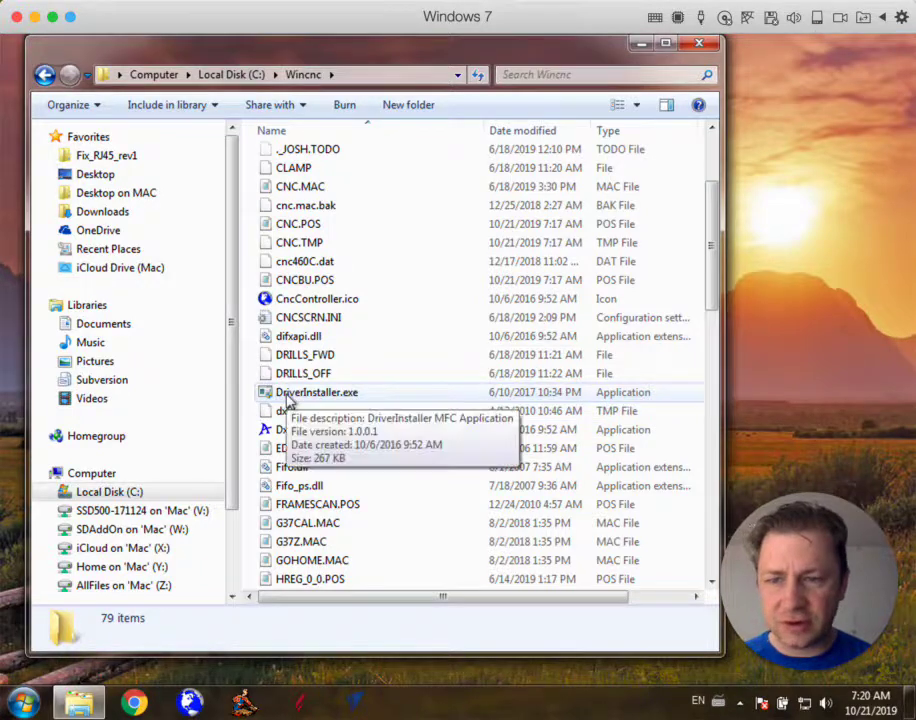
right_click(288, 400)
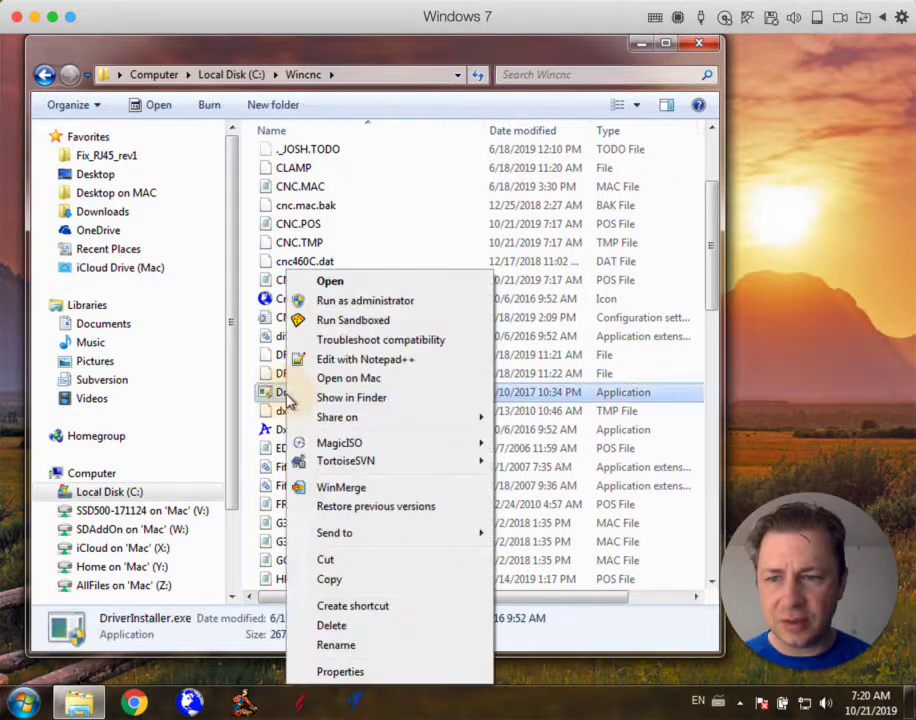
Step: Run DriverInstaller.exe as administrator, approve the Jungo and MicroSystems drivers, then close the folder
click(376, 301)
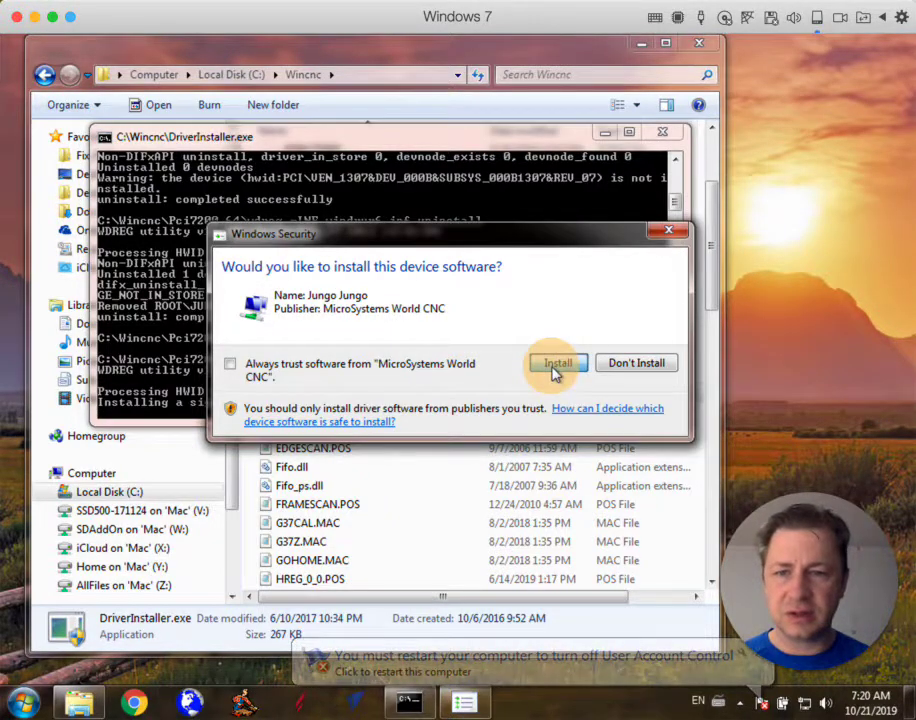
click(555, 366)
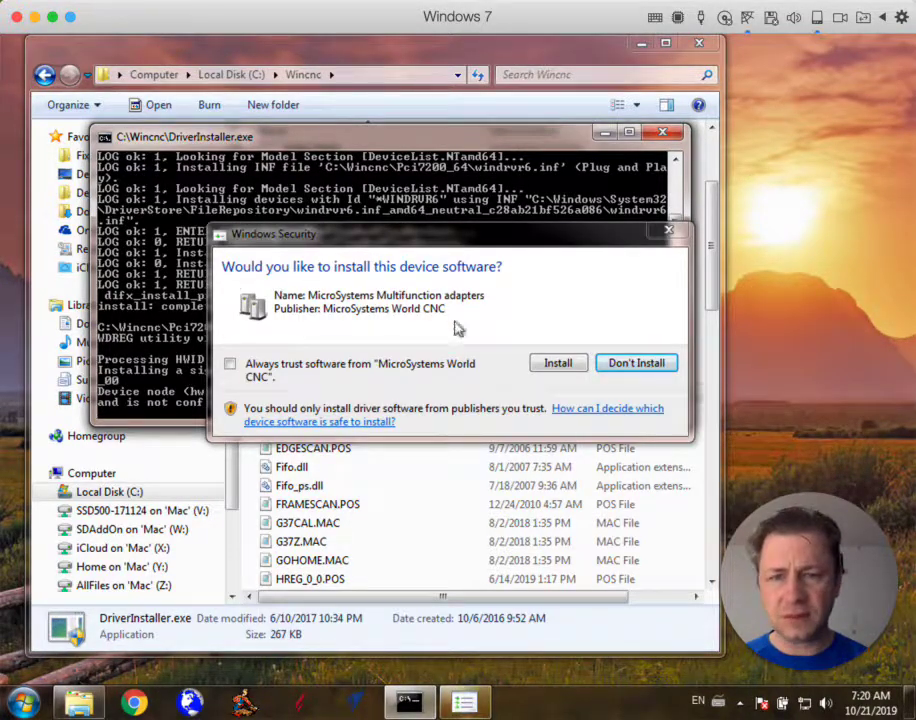
click(541, 368)
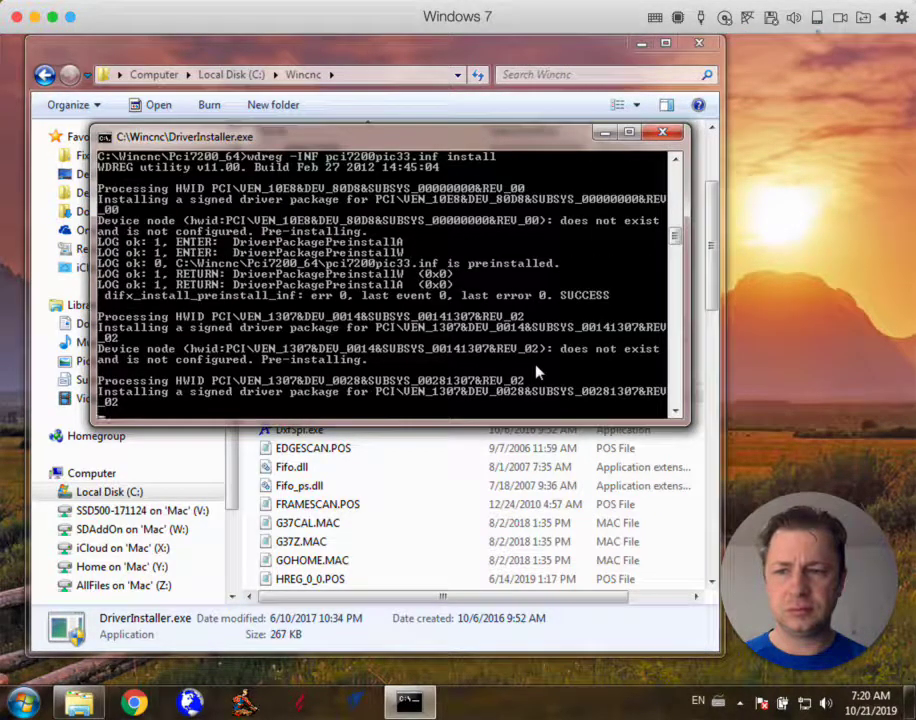
click(697, 46)
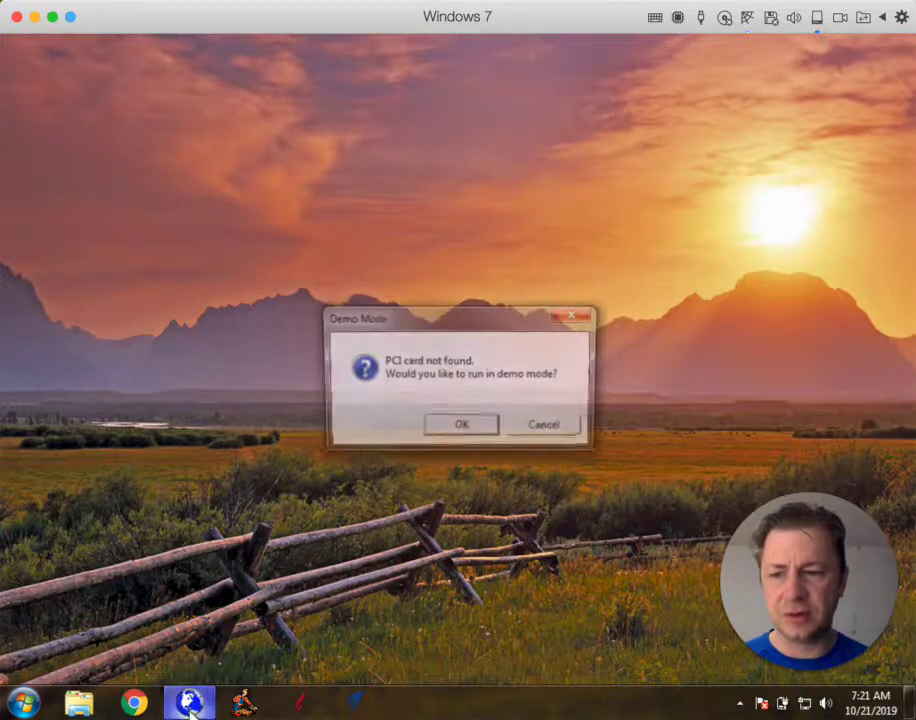
Step: Start WinCNC in demo mode and show Help > About reporting version 3.0.16
click(434, 437)
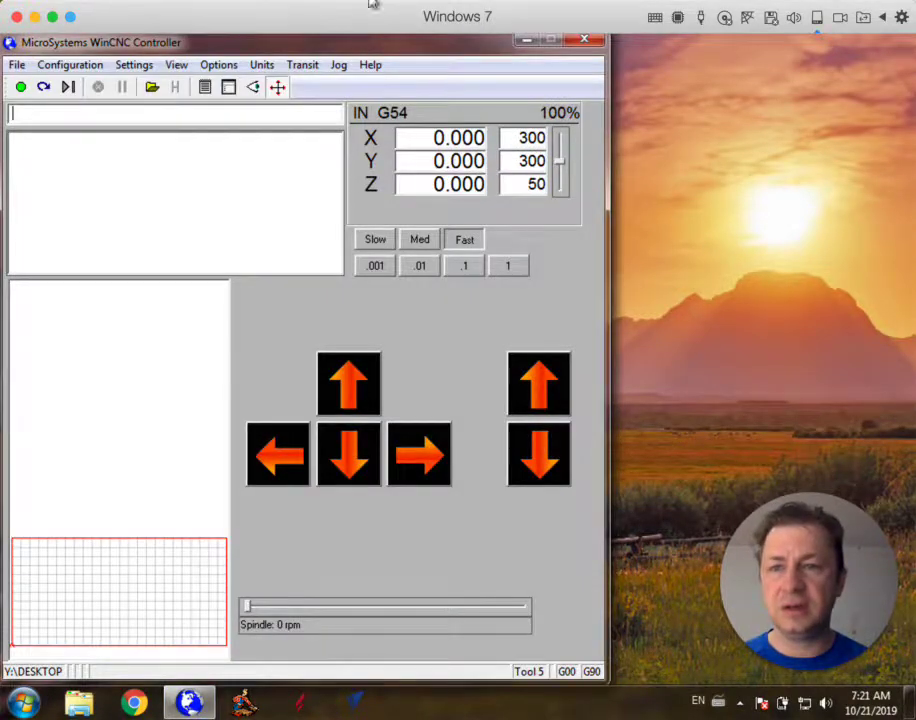
click(370, 64)
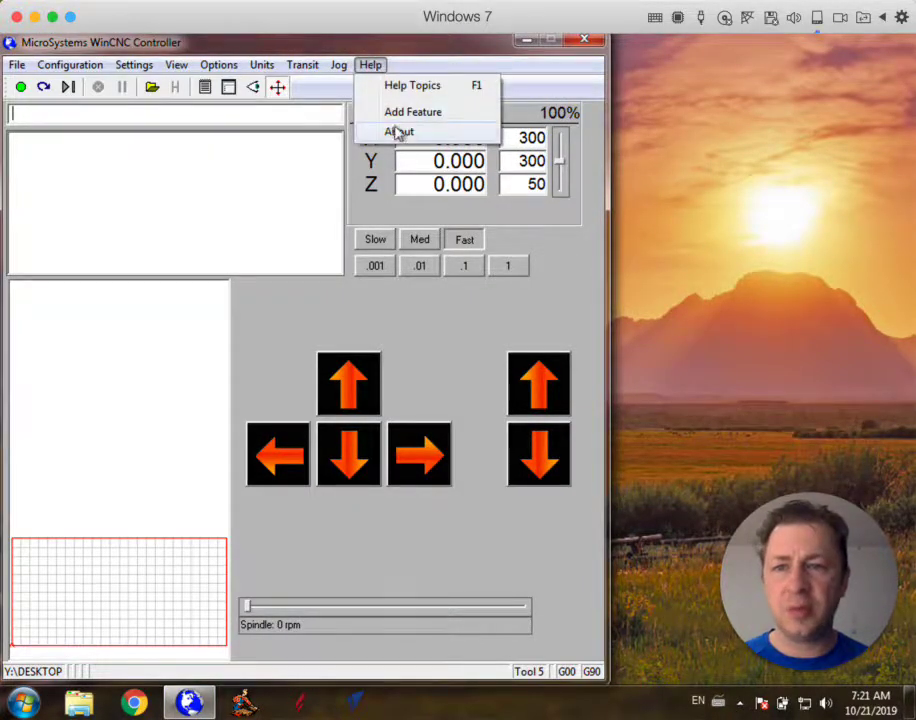
click(398, 133)
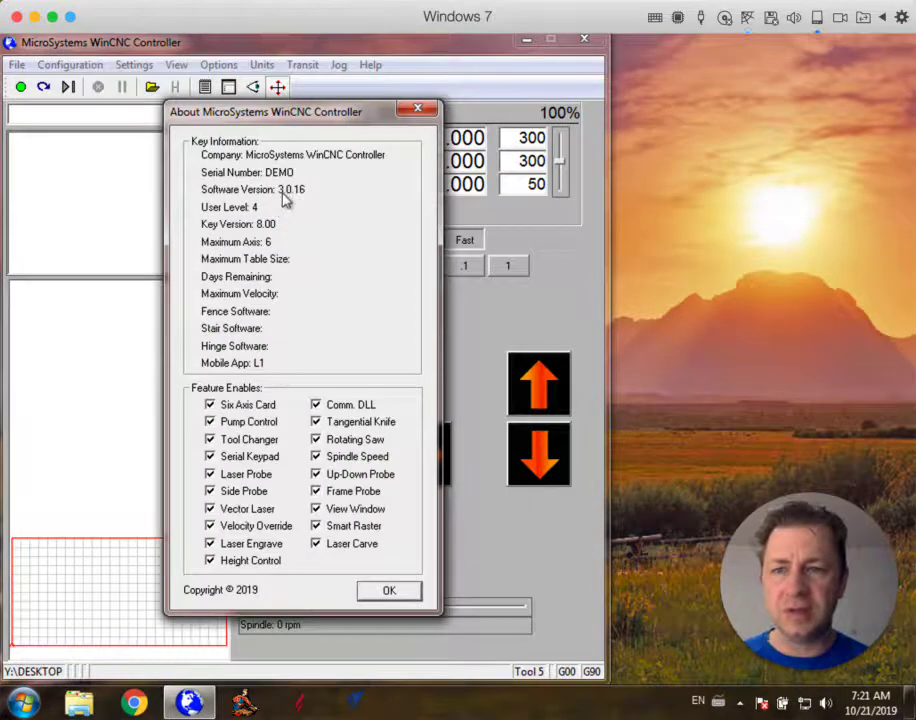